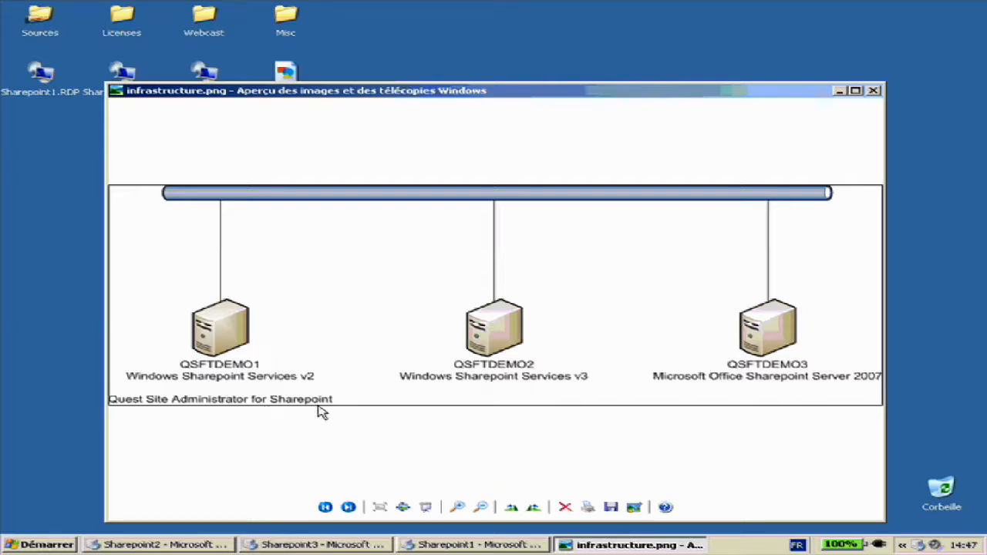
- Switch to the qsftdemo1 remote desktop session and reposition the Quest Management Console for SharePoint window
double_click(116, 91)
left_click(51, 93)
double_click(51, 94)
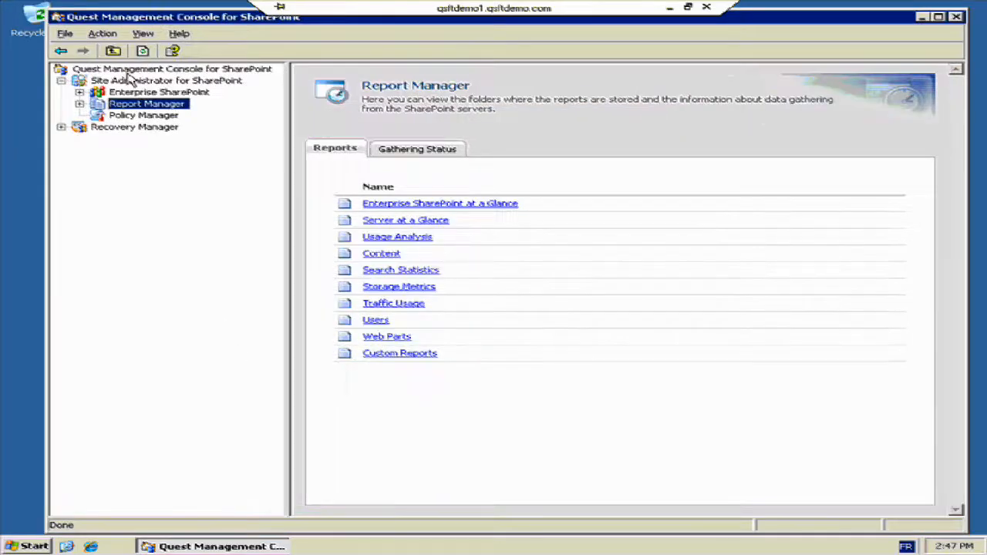
left_click_drag(119, 21, 109, 16)
left_click_drag(188, 9, 227, 10)
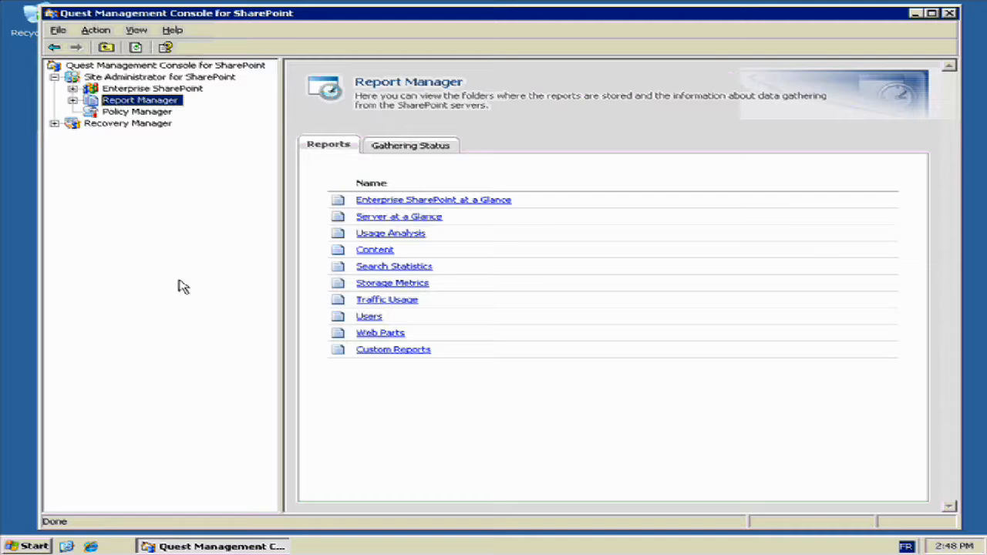
- Look at the components under Recovery Manager in the console tree and collapse the node again
double_click(135, 125)
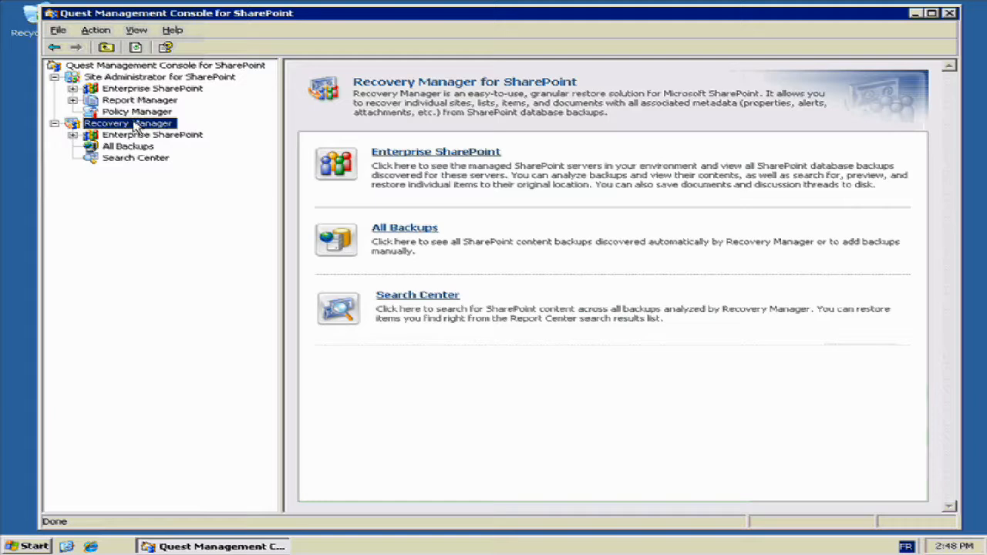
double_click(131, 126)
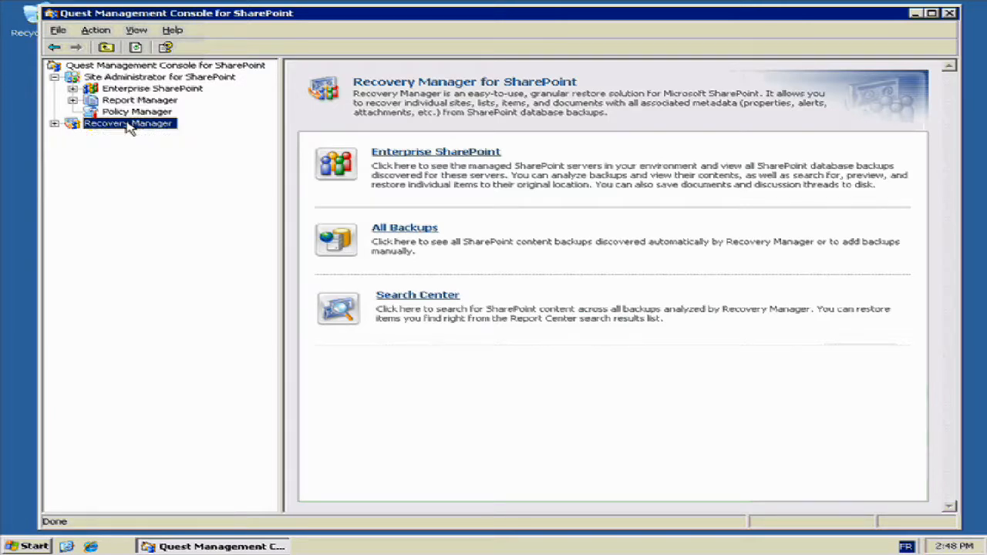
double_click(129, 126)
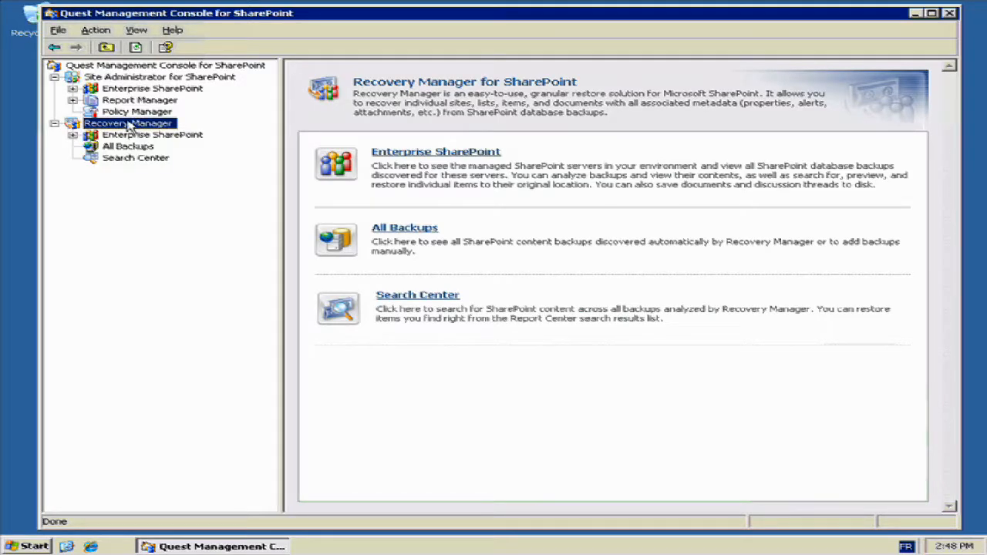
double_click(128, 125)
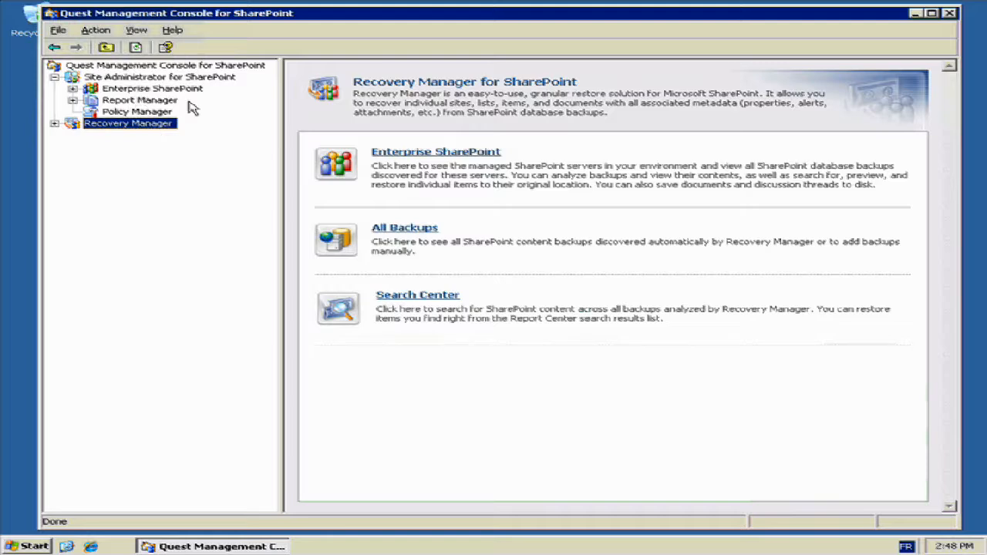
- Browse the Site Administrator components: expand Enterprise SharePoint and Report Manager, and select Policy Manager
double_click(140, 89)
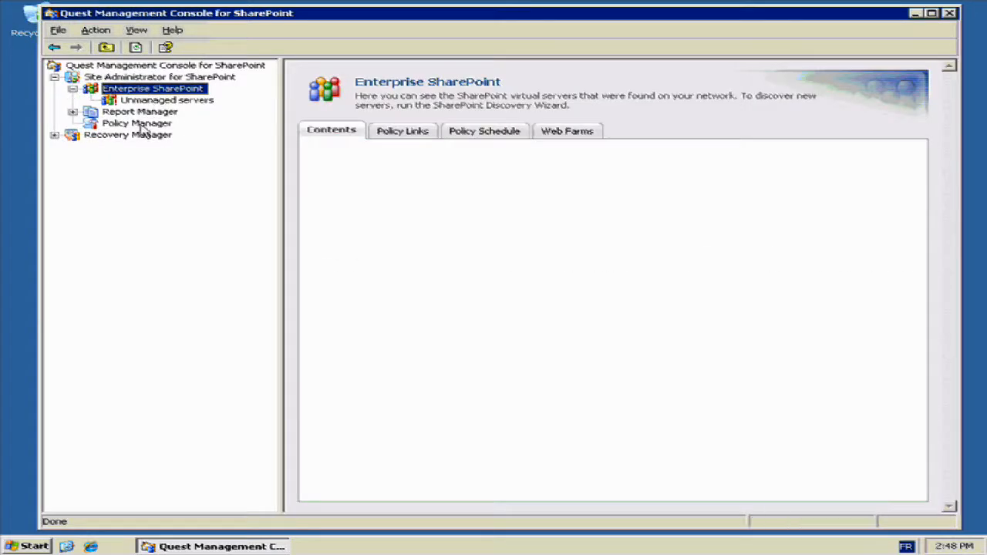
double_click(151, 112)
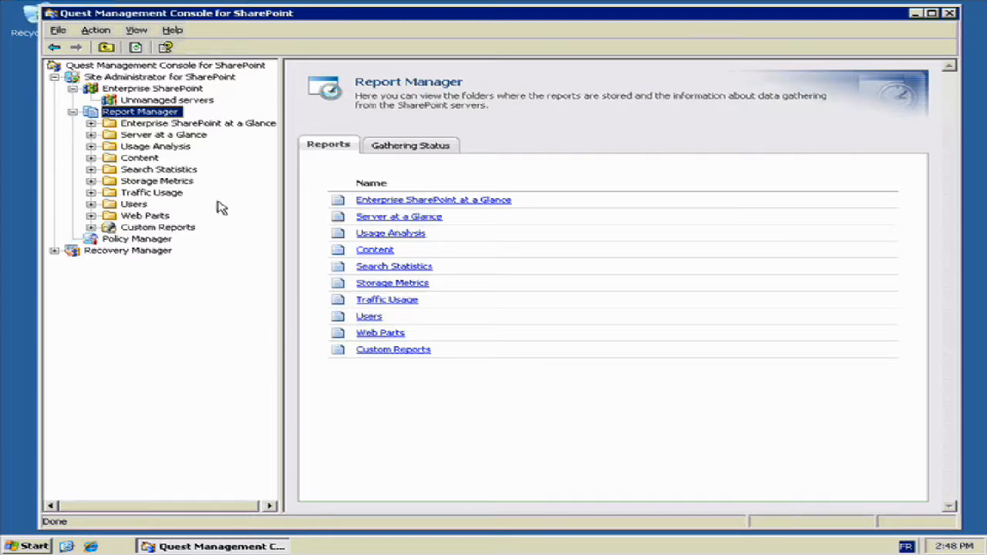
left_click(160, 89)
left_click(152, 114)
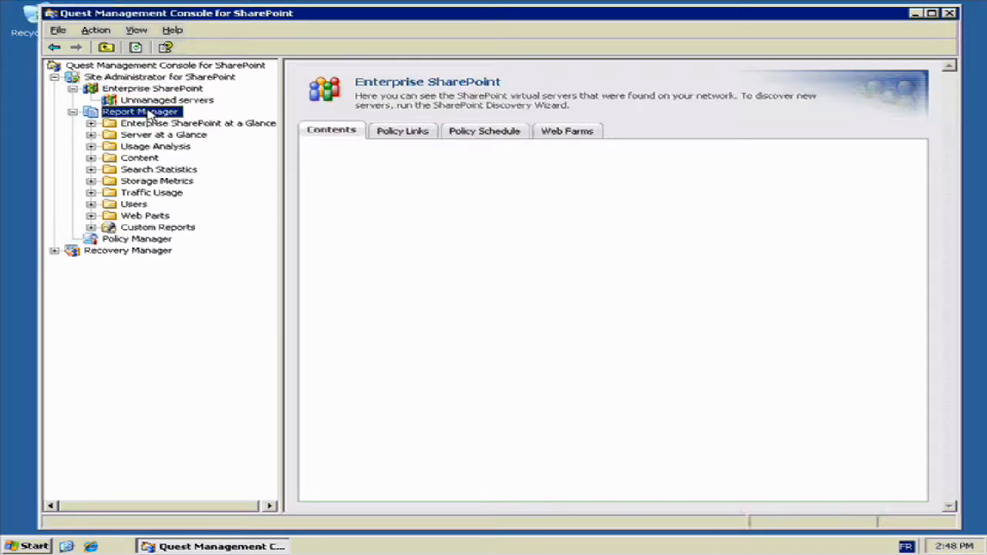
left_click(137, 240)
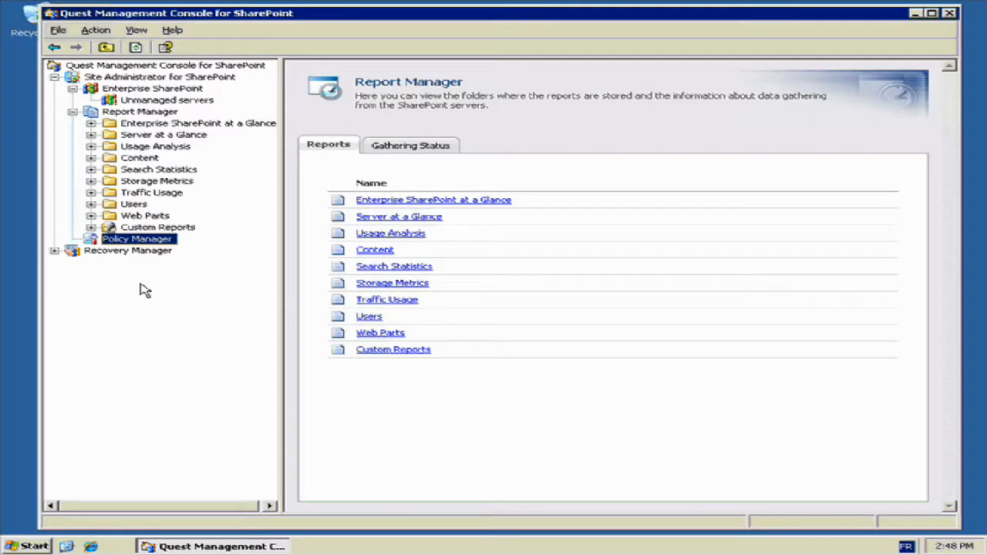
left_click(157, 90)
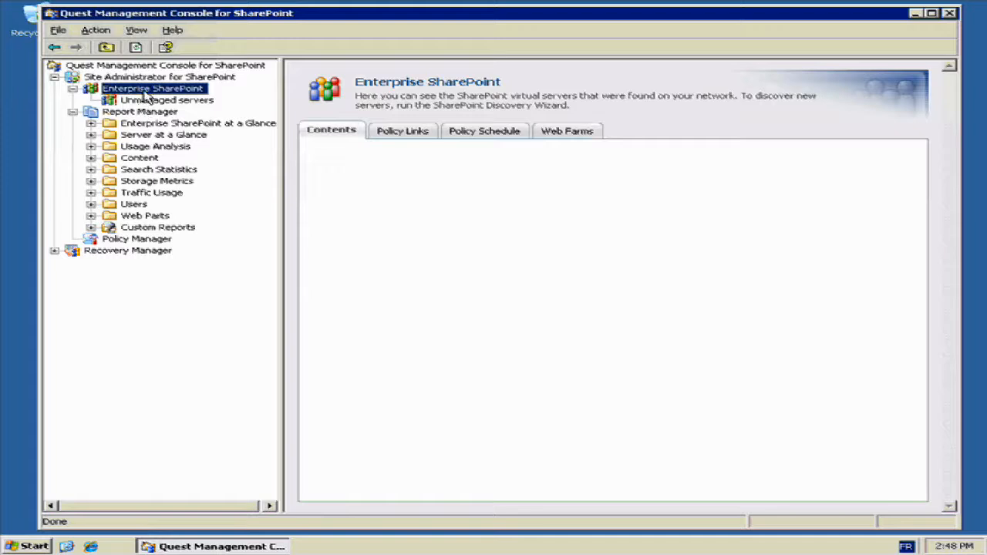
right_click(147, 92)
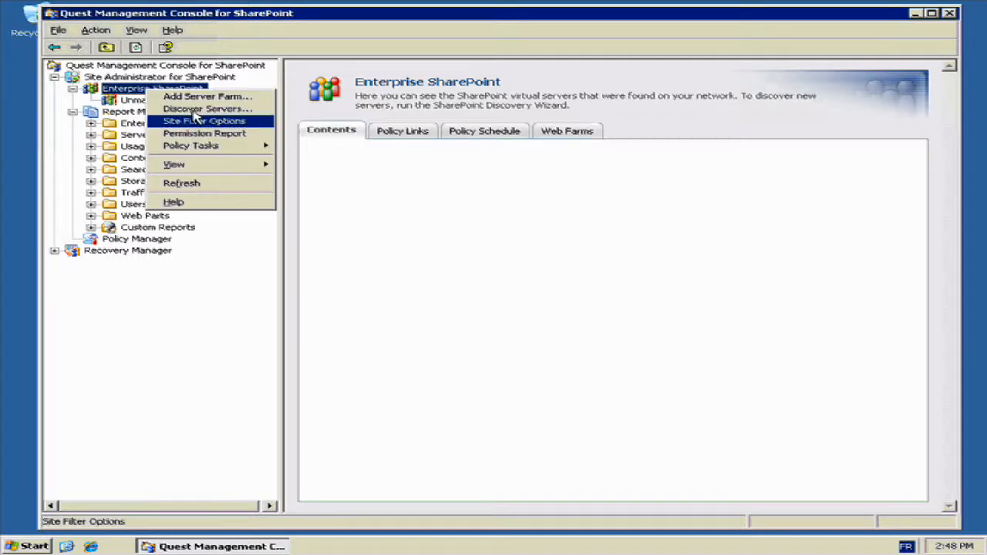
left_click(231, 95)
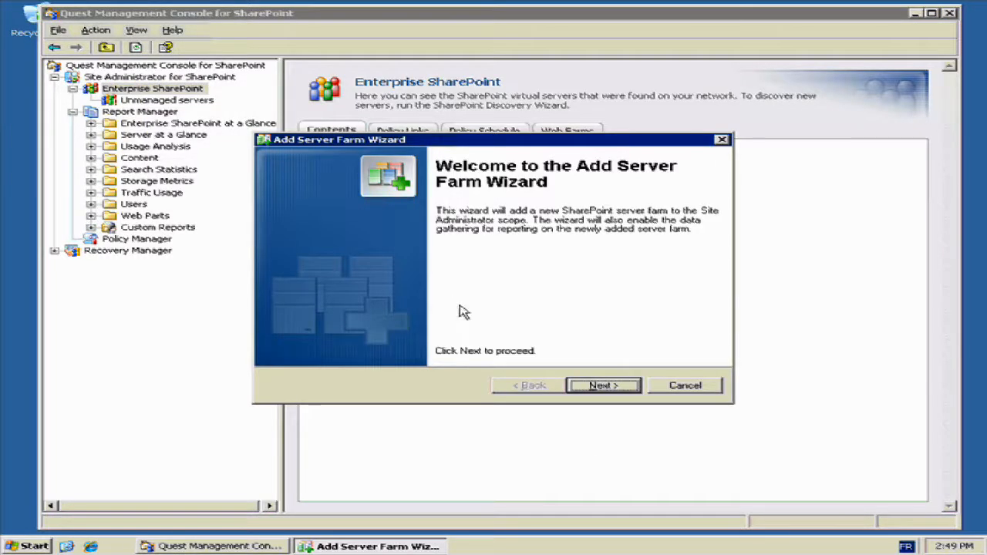
left_click(603, 388)
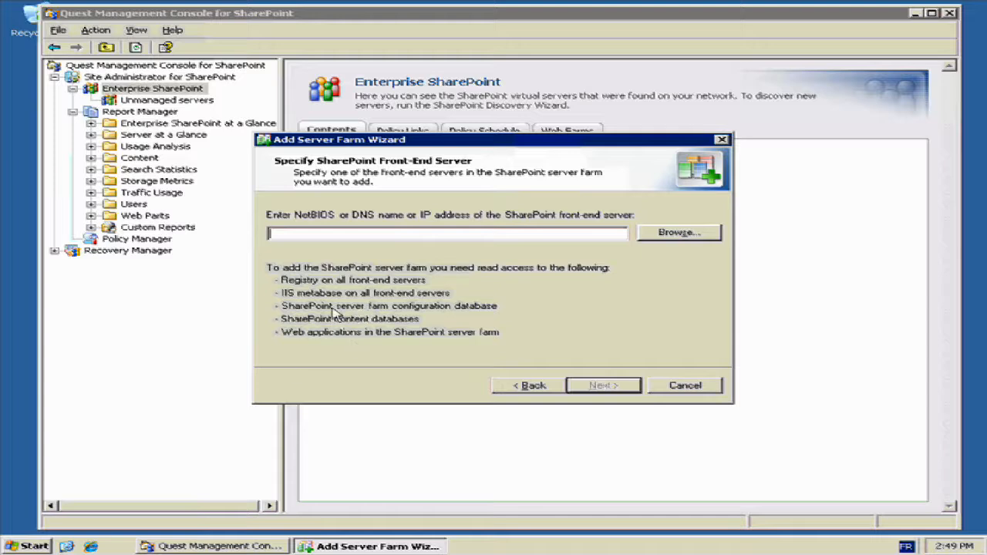
left_click(682, 386)
- Discover SharePoint servers for Enterprise SharePoint by scanning the Microsoft Windows Network, with data gathering configured now and started on completion
right_click(159, 86)
left_click(213, 111)
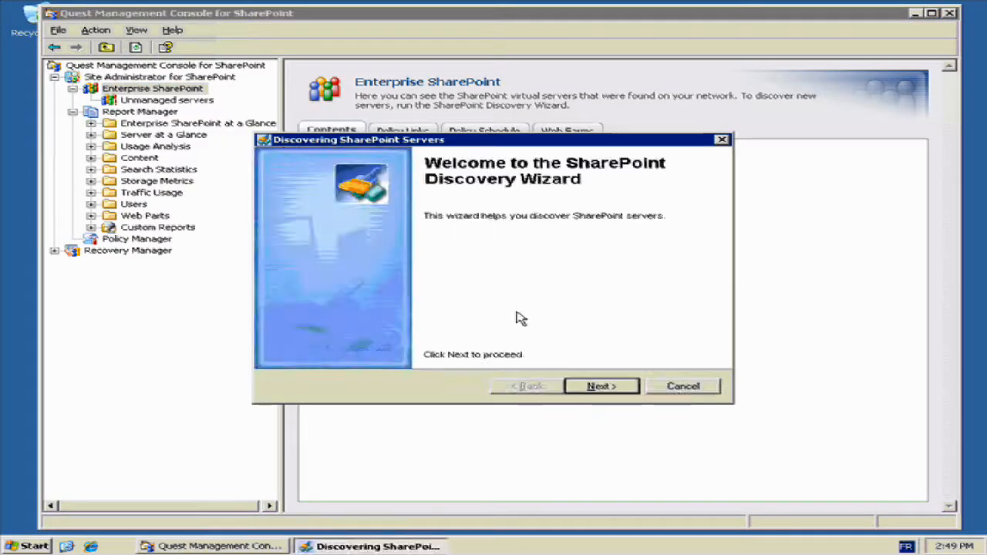
key("Return")
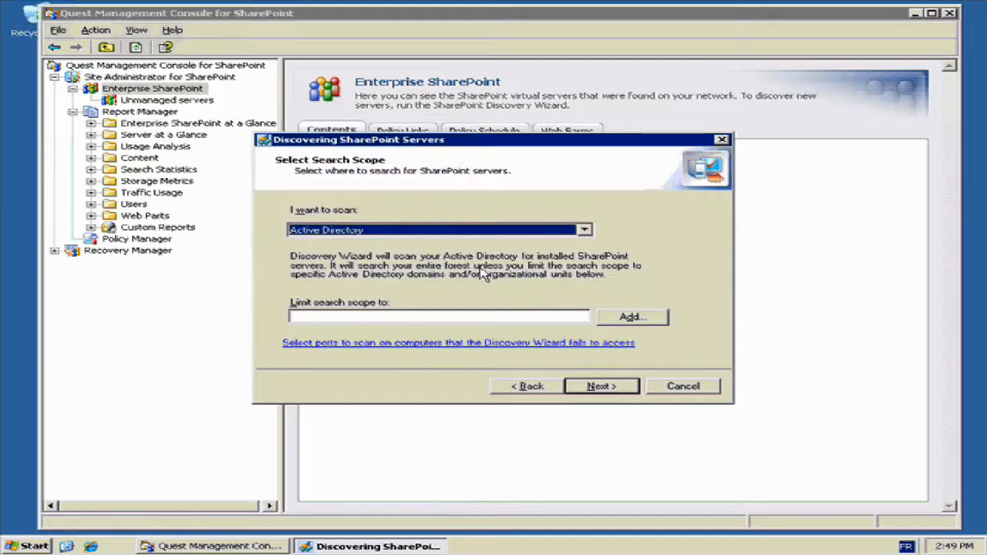
left_click(444, 231)
left_click(432, 252)
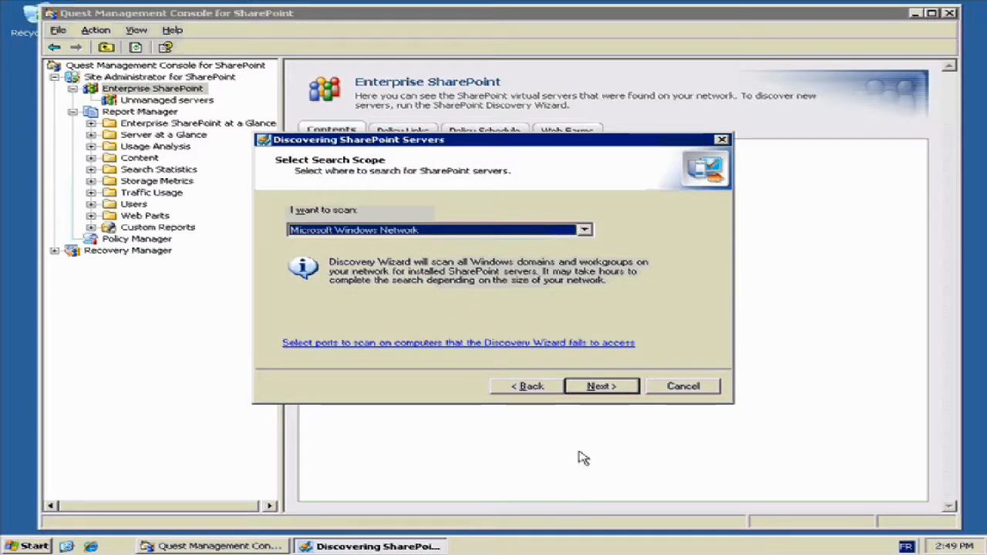
left_click(518, 236)
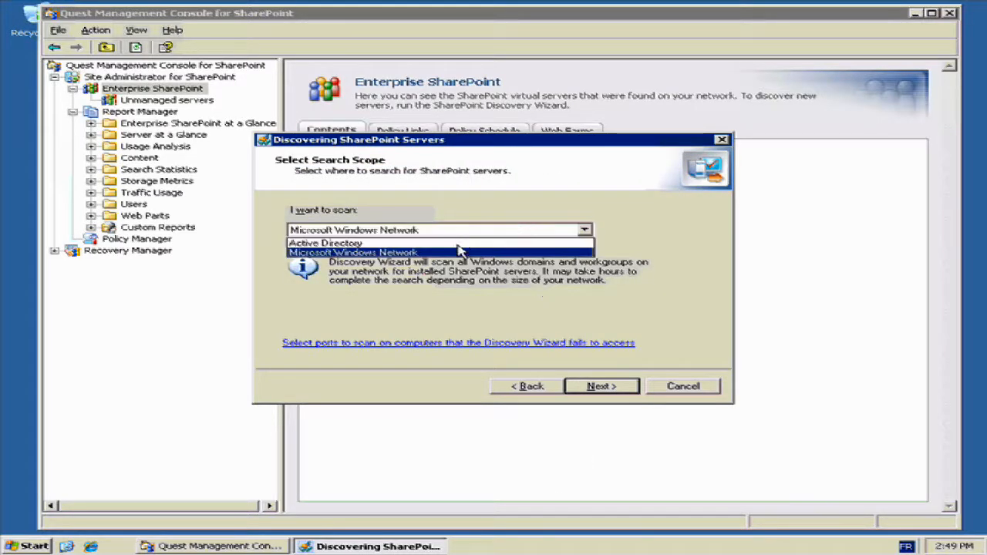
left_click(463, 254)
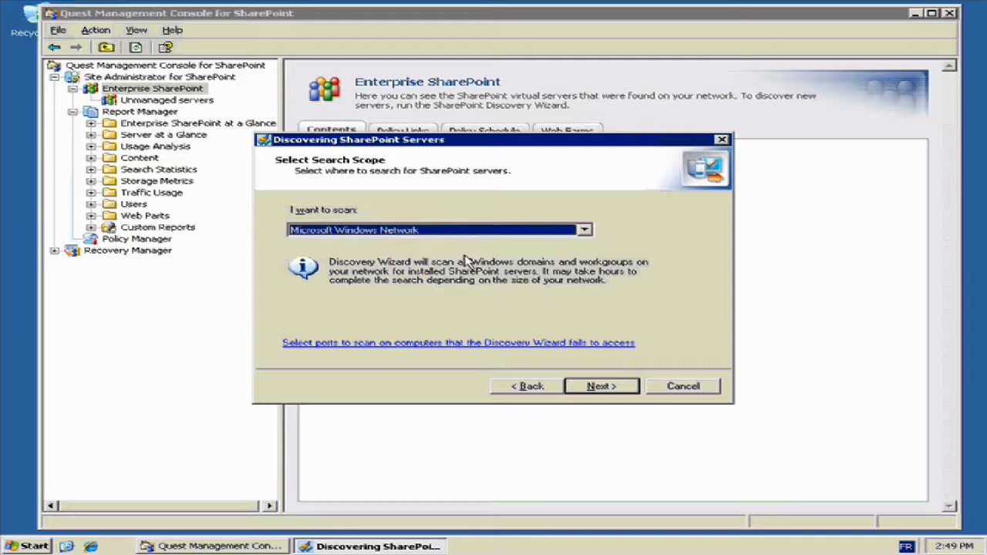
left_click(606, 387)
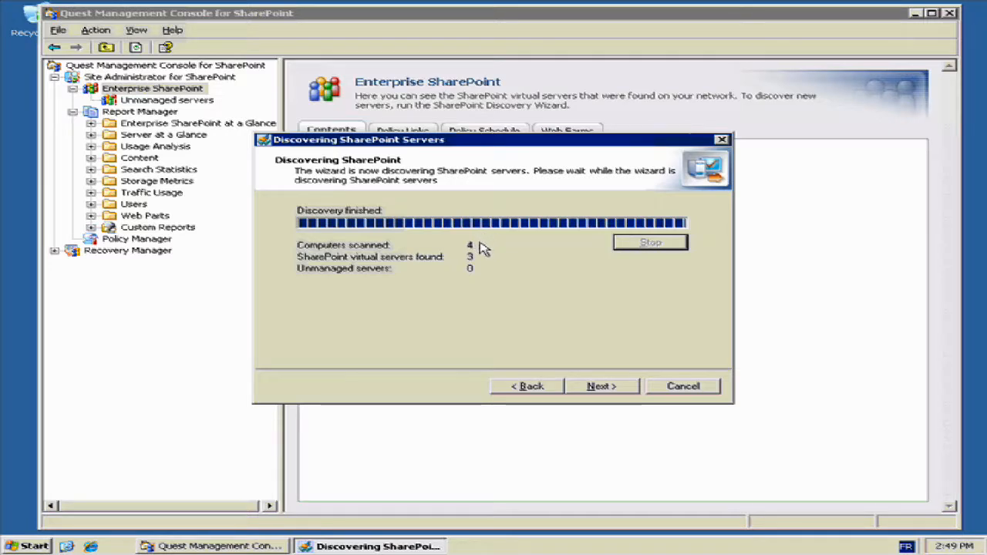
left_click(603, 390)
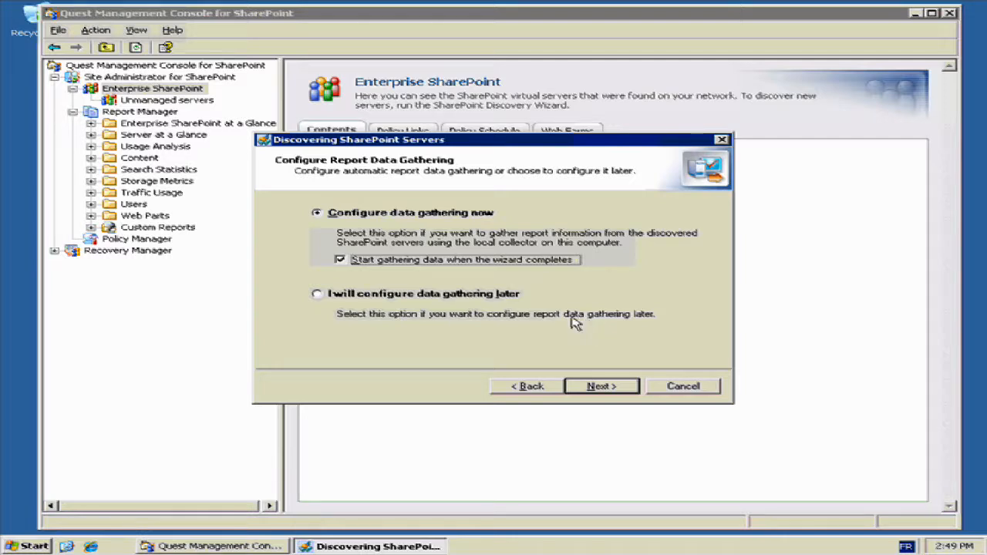
left_click(616, 390)
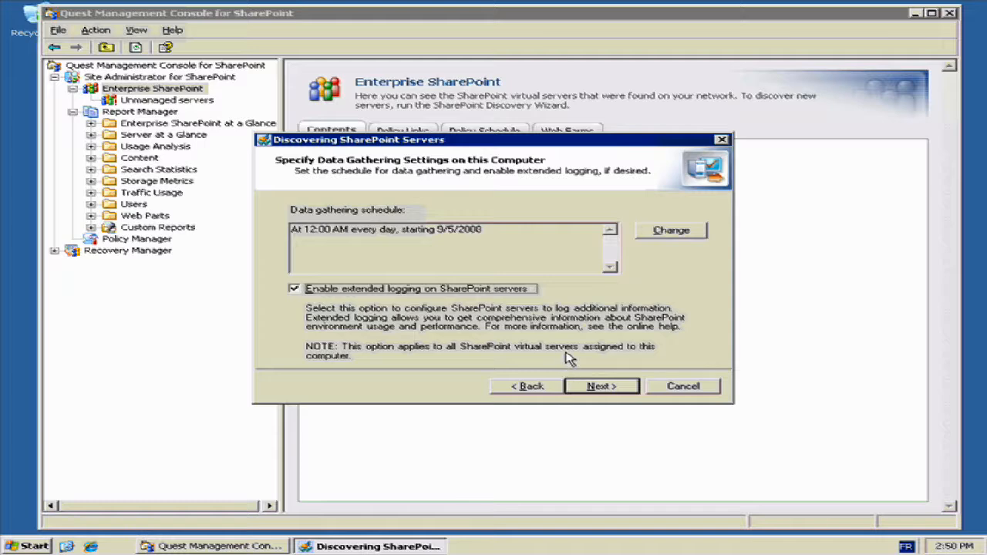
- Review the data gathering job's schedule settings and where Windows Scheduled Tasks is found, discarding any schedule edit
left_click(682, 234)
left_click_drag(359, 218, 360, 146)
left_click(29, 546)
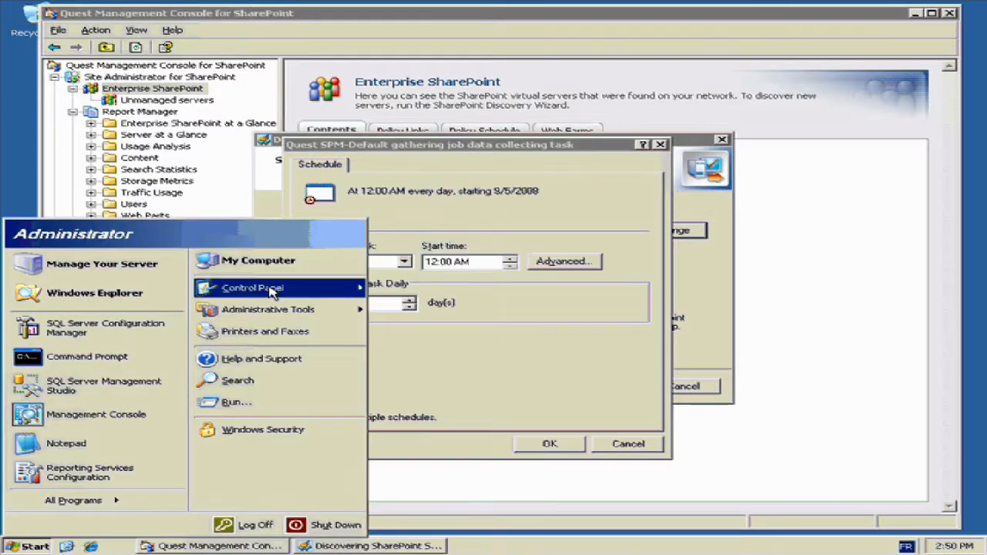
mouse_move(272, 290)
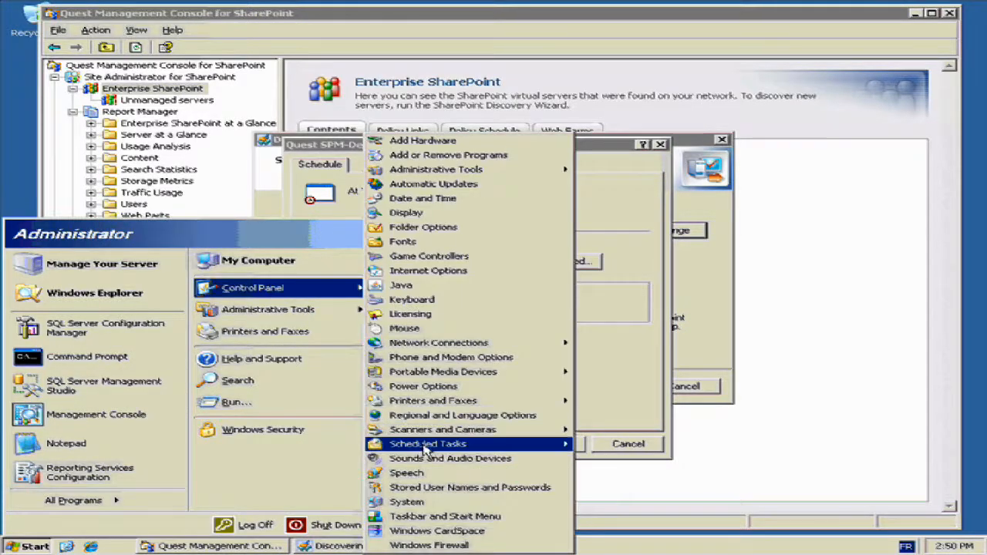
left_click(597, 337)
left_click(628, 445)
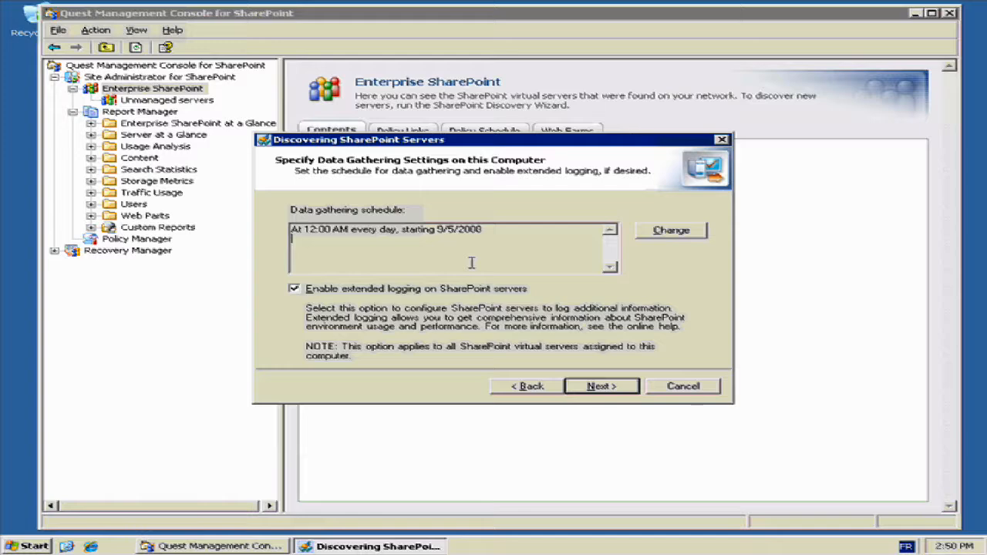
- Accept the daily 12:00 AM gathering schedule with extended logging and finish the SharePoint discovery
left_click(606, 395)
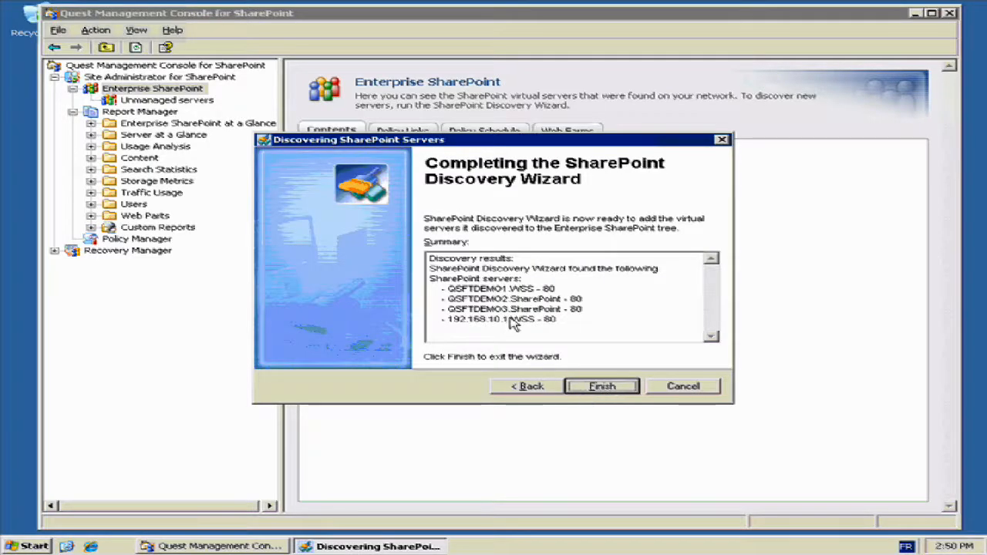
key("Return")
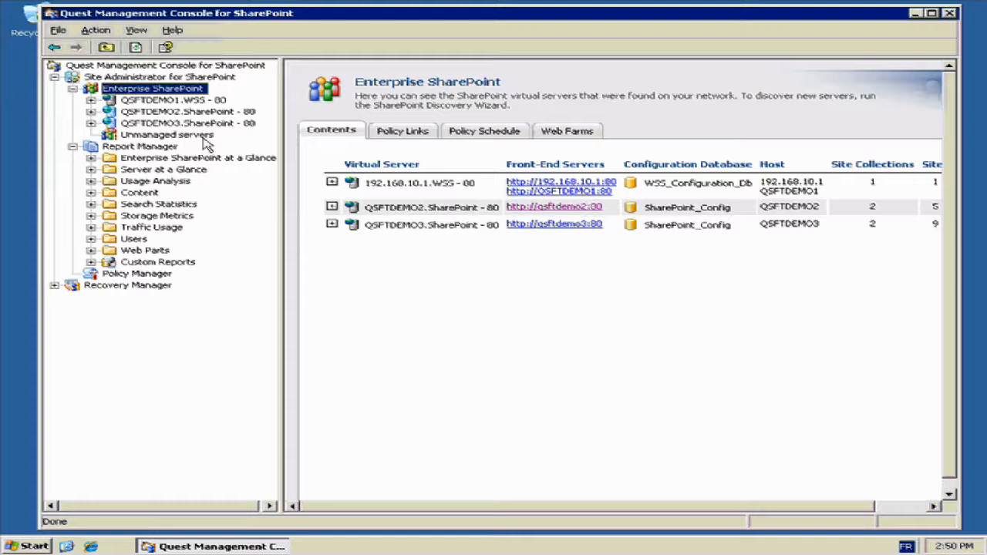
- View the web sites of QSFTDEMO1 in IIS Manager, launched from the QSFTDEMO1.WSS - 80 server, and close it
left_click(185, 103)
right_click(185, 103)
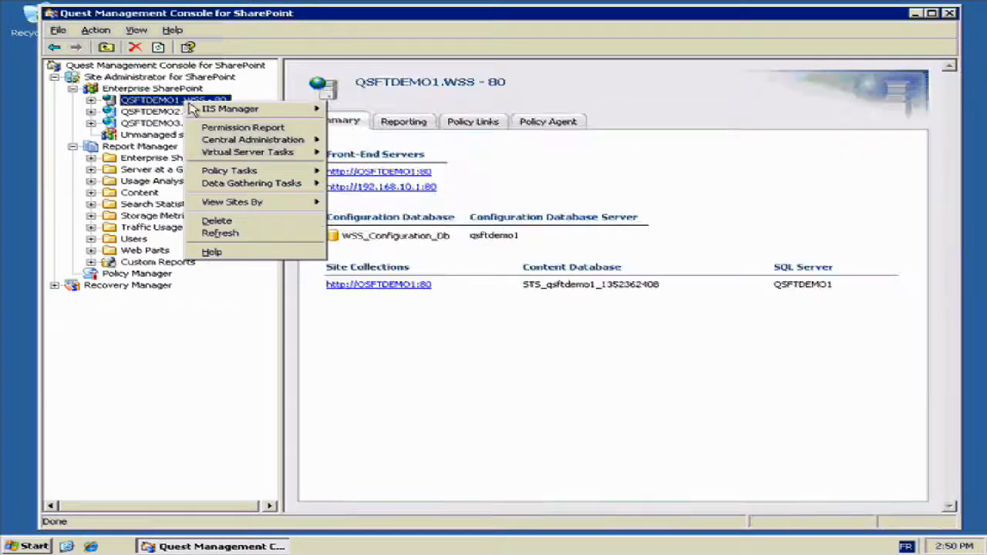
mouse_move(216, 110)
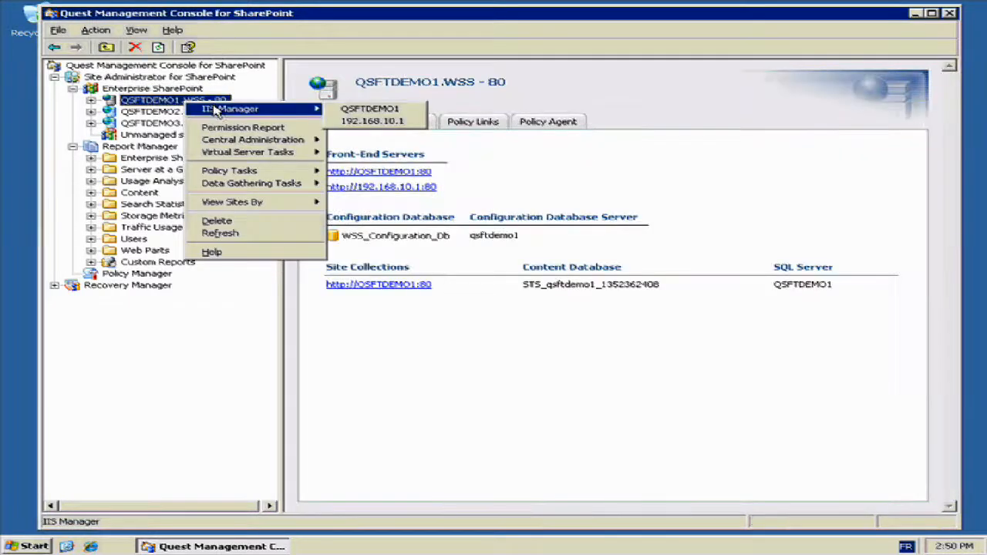
left_click(369, 109)
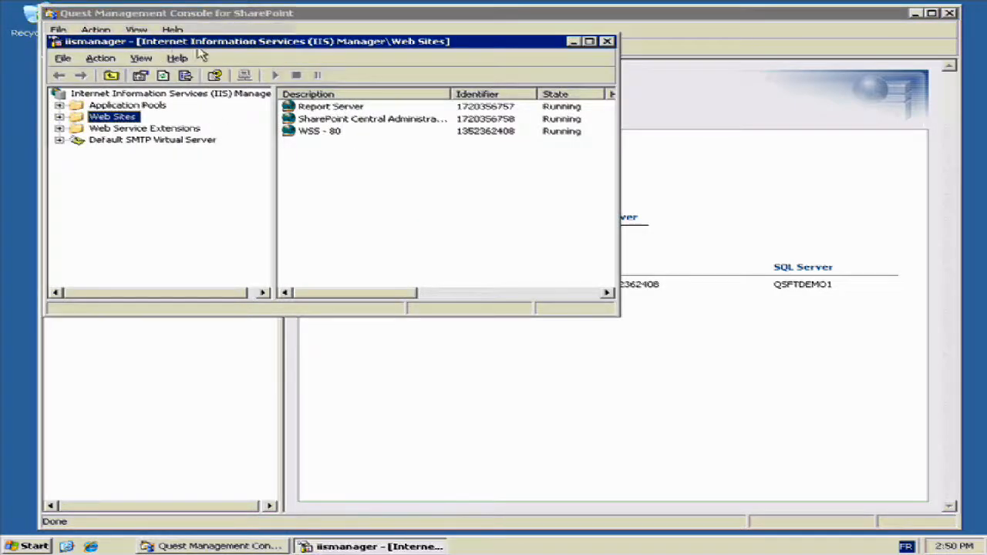
double_click(210, 91)
- Open the Windows SharePoint Services Central Administration page for the QSFTDEMO1.WSS - 80 server
right_click(183, 100)
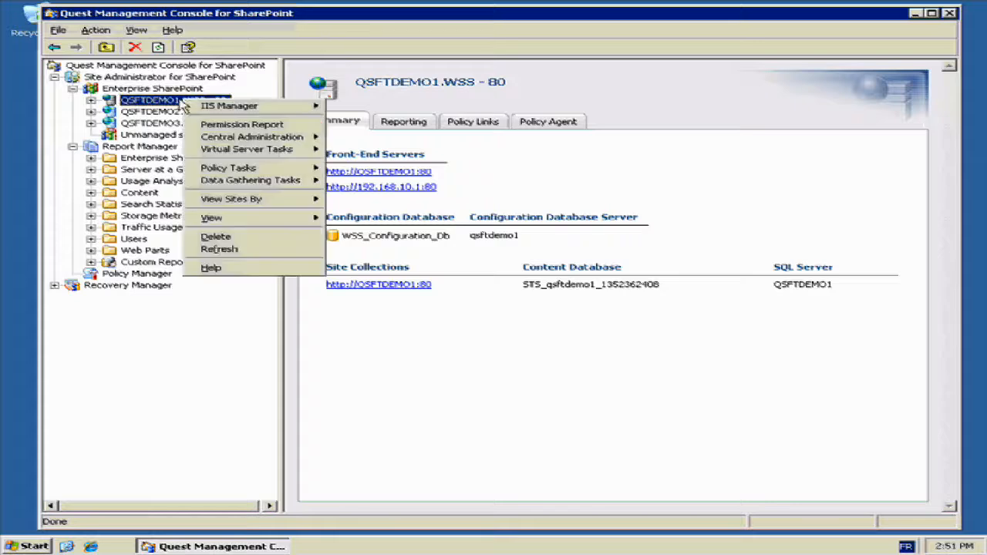
mouse_move(304, 138)
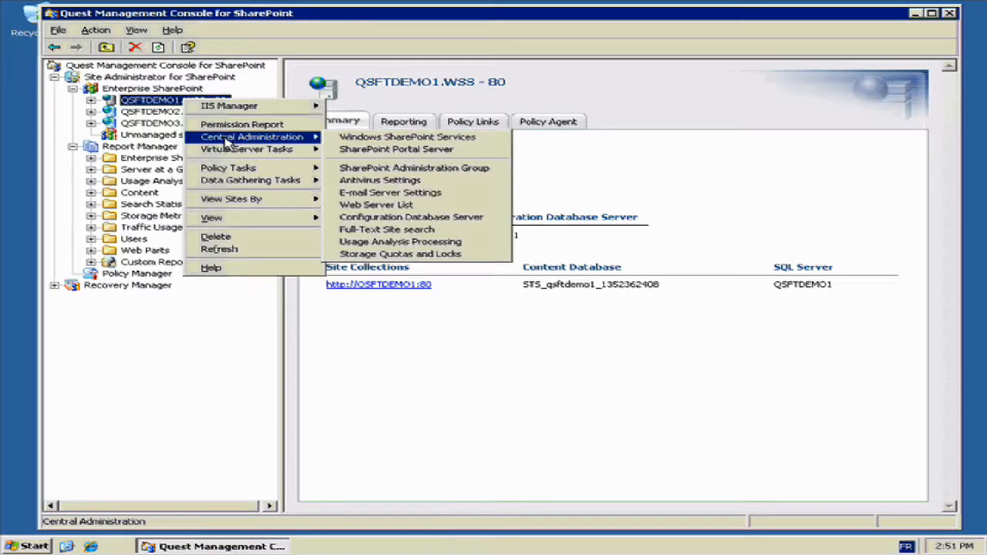
left_click(420, 146)
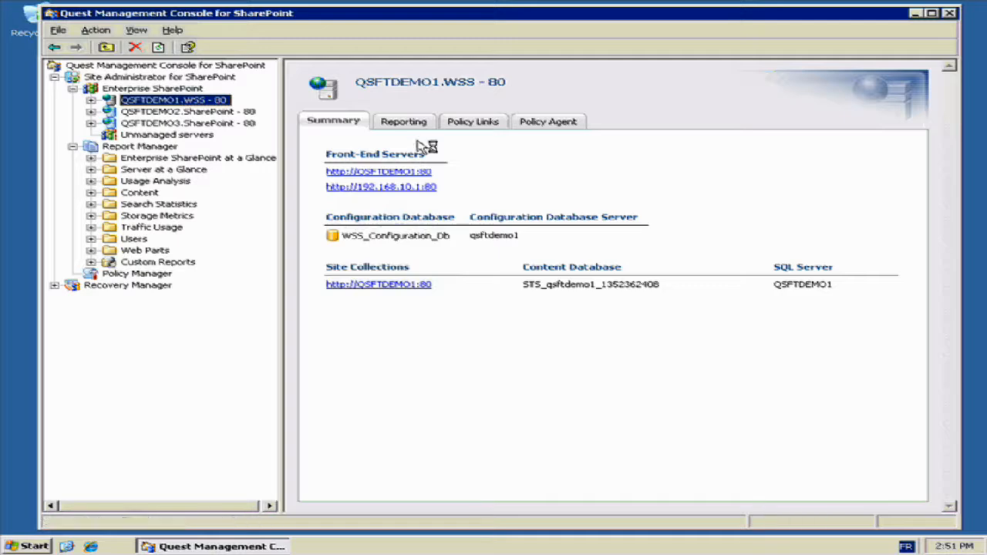
left_click(375, 221)
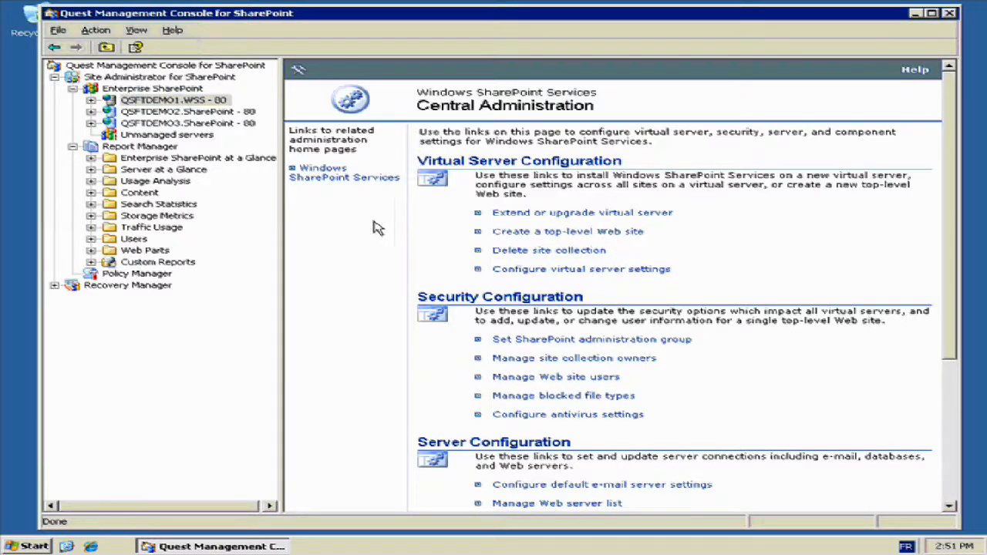
- Expand the QSFTDEMO1.WSS - 80 server and open its Team Web Site
left_click(175, 100)
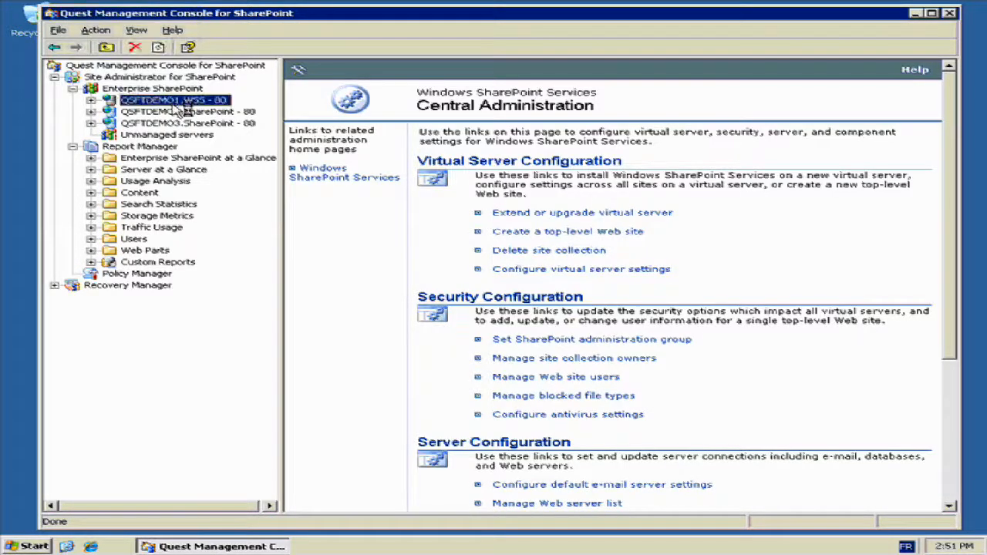
double_click(176, 100)
double_click(175, 112)
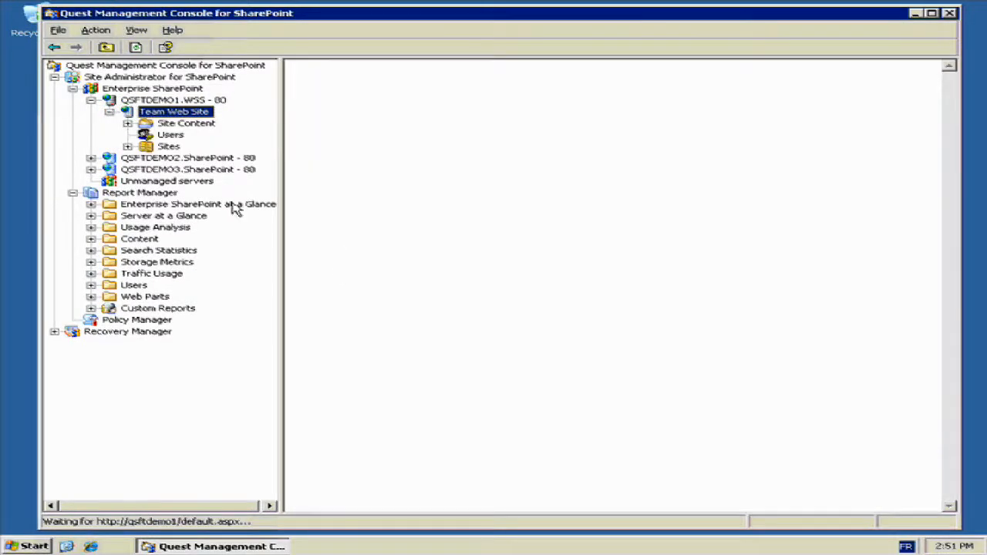
- View the Knowledge Management Portal site under QSFTDEMO2.SharePoint - 80, and return to the Team Web Site
left_click(91, 158)
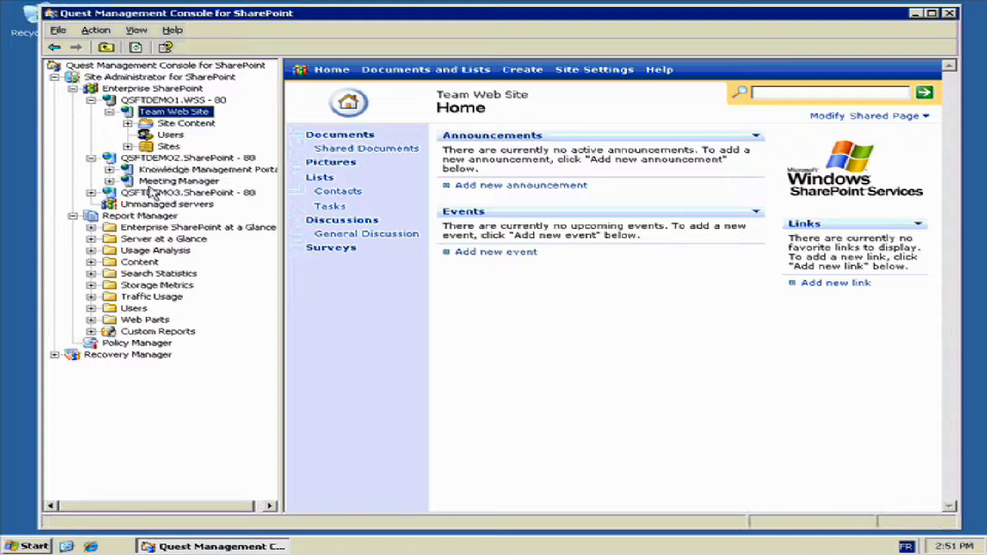
left_click(169, 173)
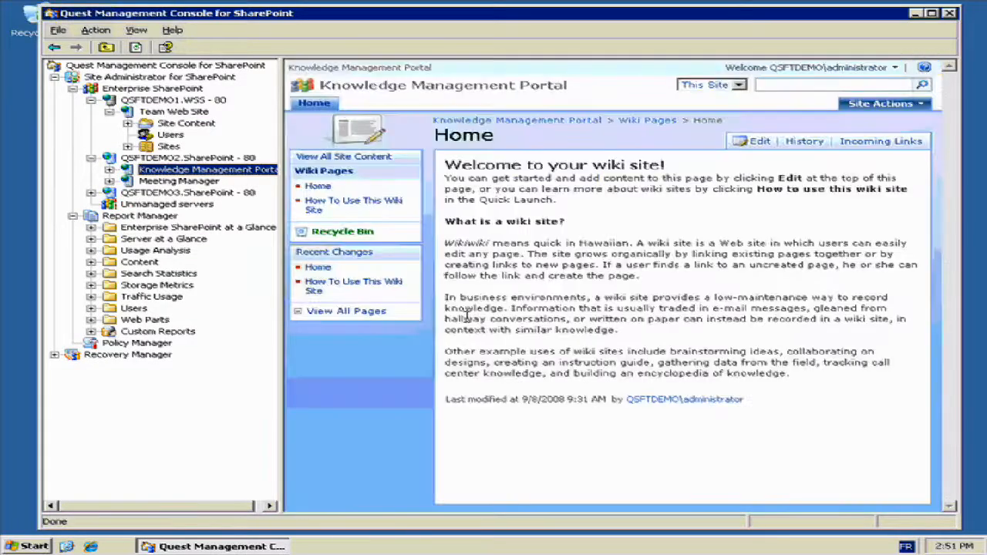
left_click(182, 125)
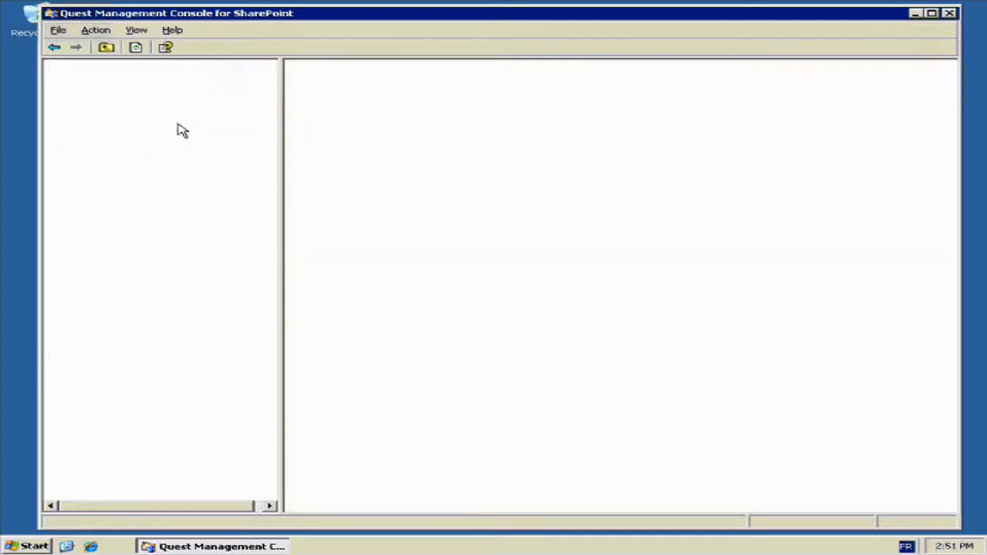
left_click(164, 116)
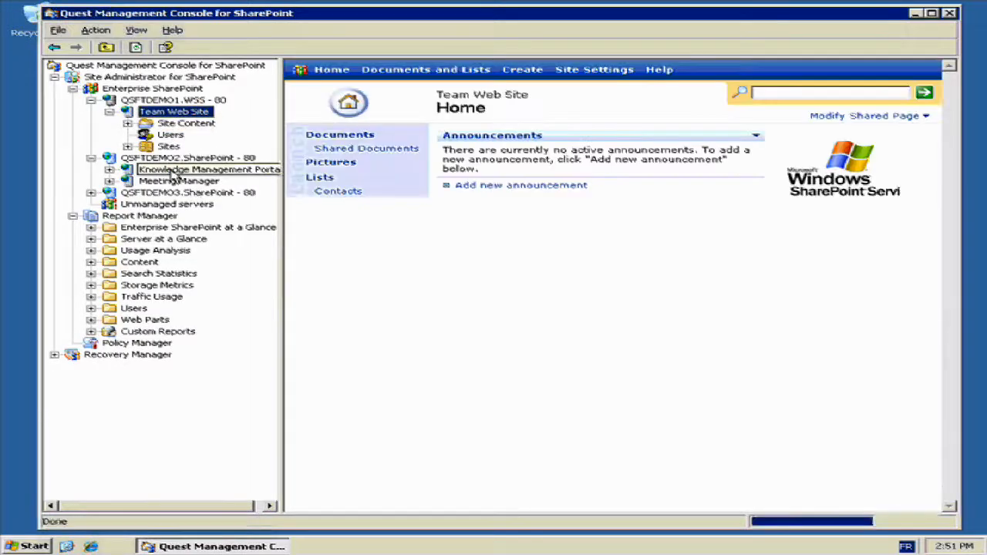